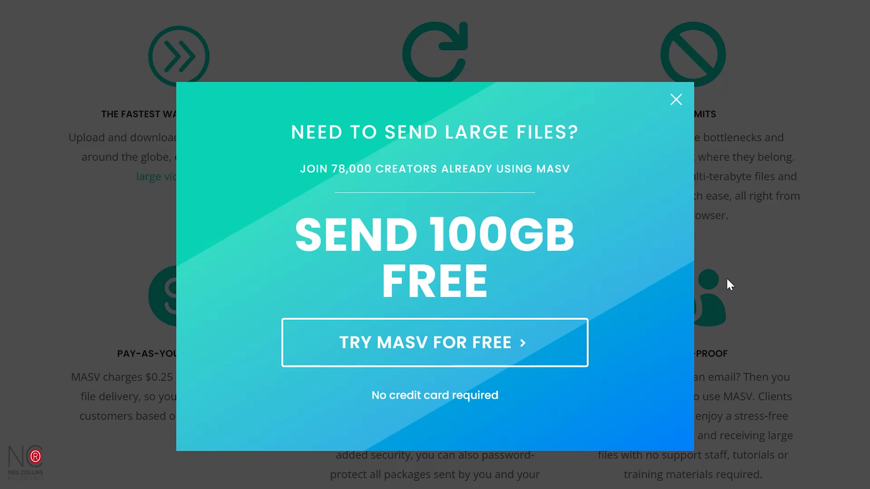
- Dismiss the free-trial offer popup
key("Escape")
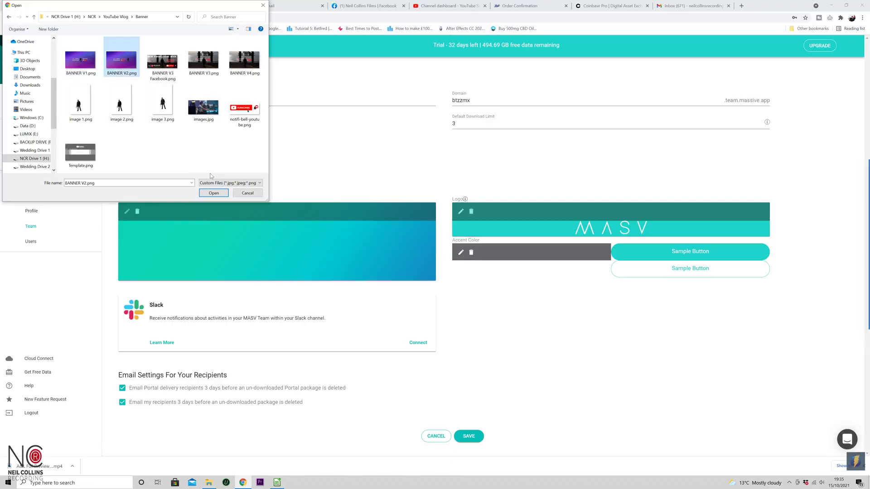
- Set BANNER V2.png as the team background and unnamed-2.png from NCR Logos as the logo
left_click(214, 193)
left_click(127, 212)
key("alt+Up")
key("alt+Up")
double_click(83, 136)
key("alt+Up")
double_click(80, 79)
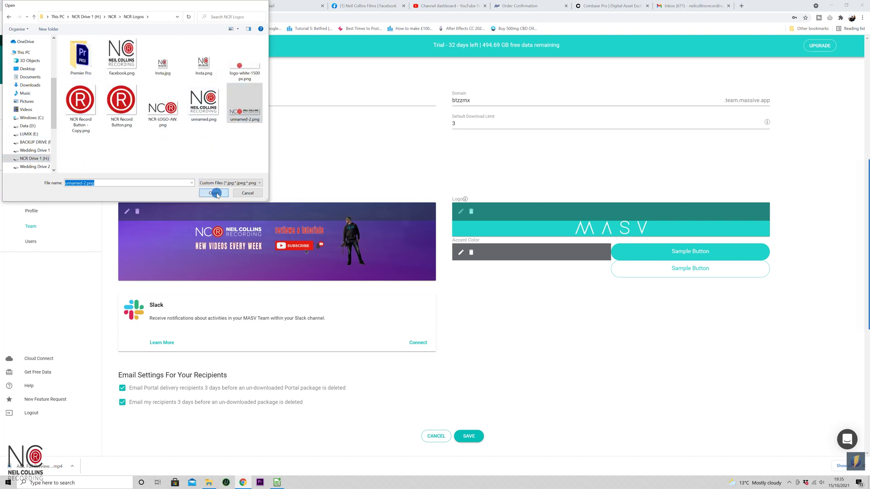
left_click(215, 194)
left_click(461, 252)
left_click(526, 308)
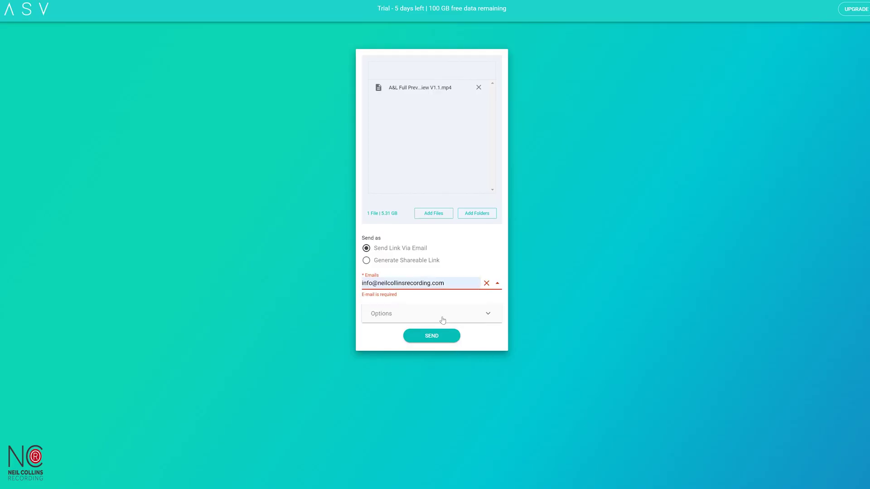
- Add the typed email as a recipient, expand the package options and start entering the package name
left_click(442, 321)
left_click(402, 340)
type("Test")
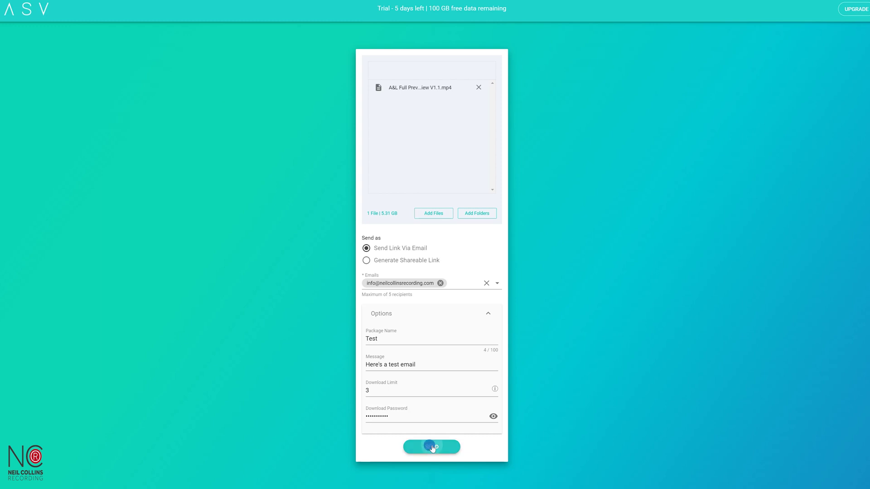
- Send the 5.31 GB 'Test' package to its recipient
left_click(432, 446)
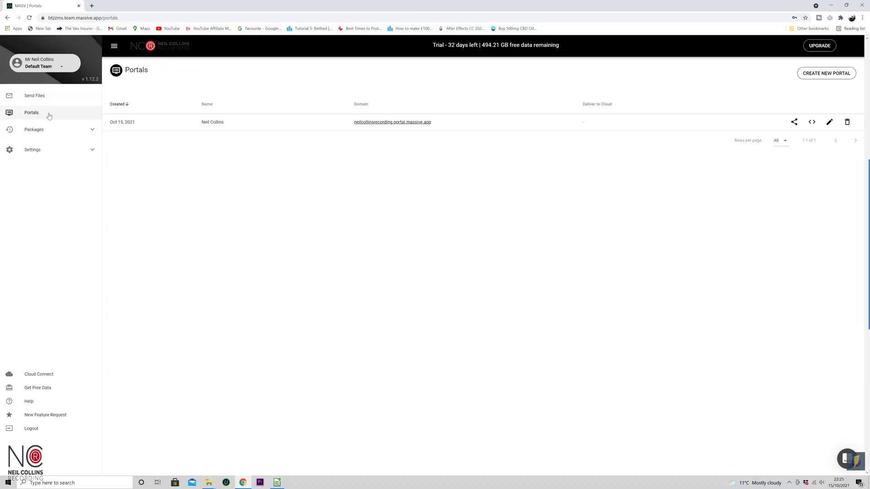
- Create a new portal with a suggested name and domain 'neilcollin', then set its passwords and recipient
left_click(825, 75)
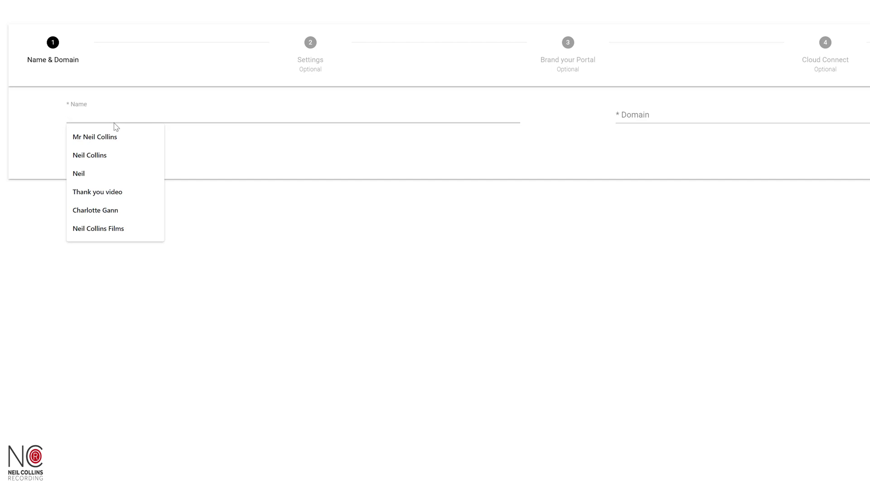
left_click(107, 155)
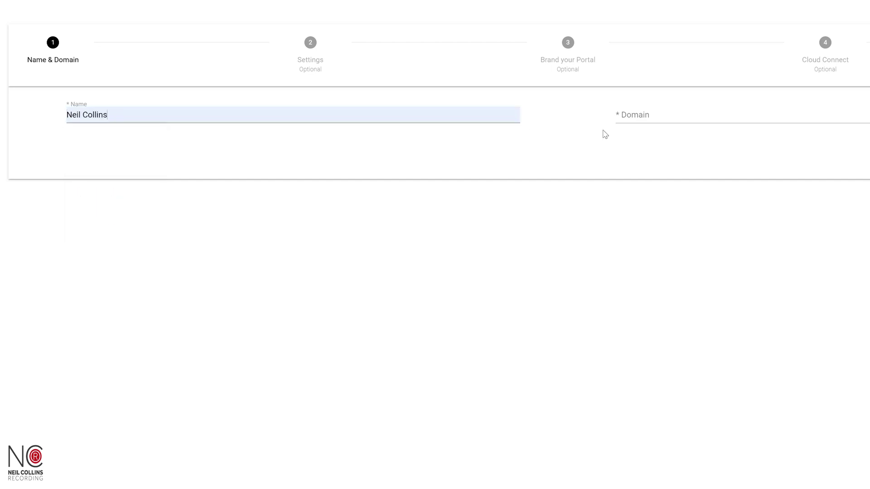
left_click(667, 119)
type("neilcollinsrecording")
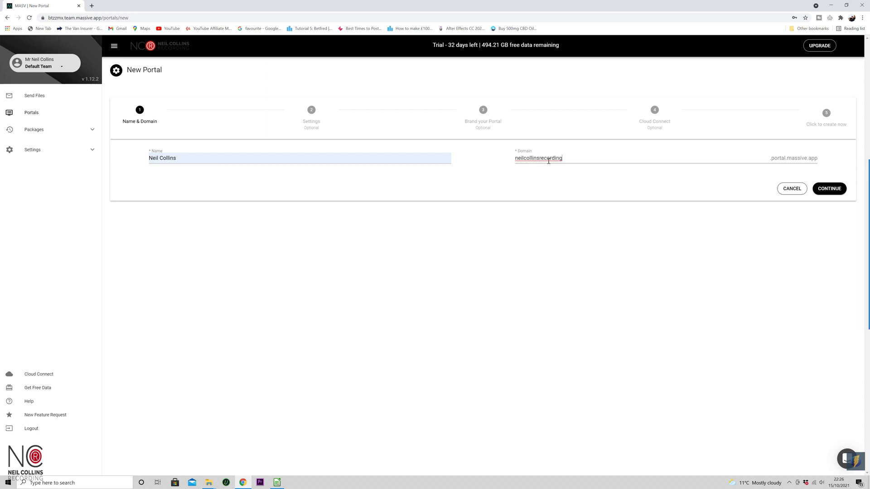
left_click(827, 191)
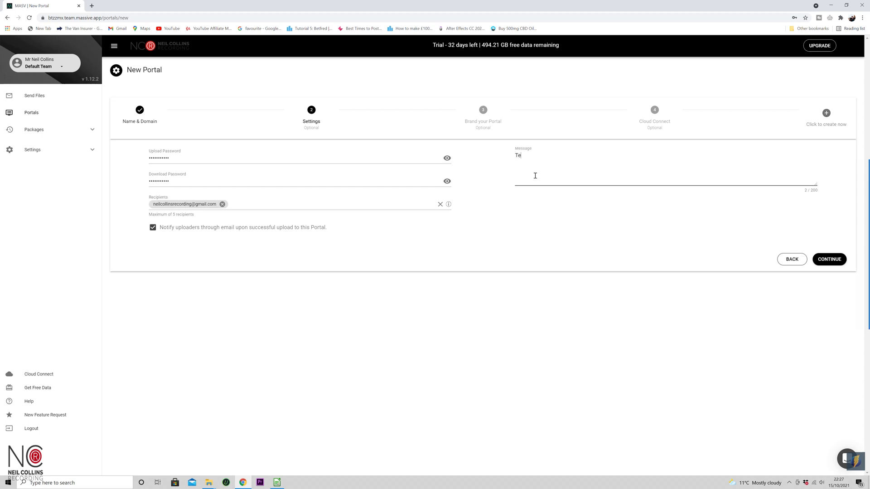
left_click(830, 260)
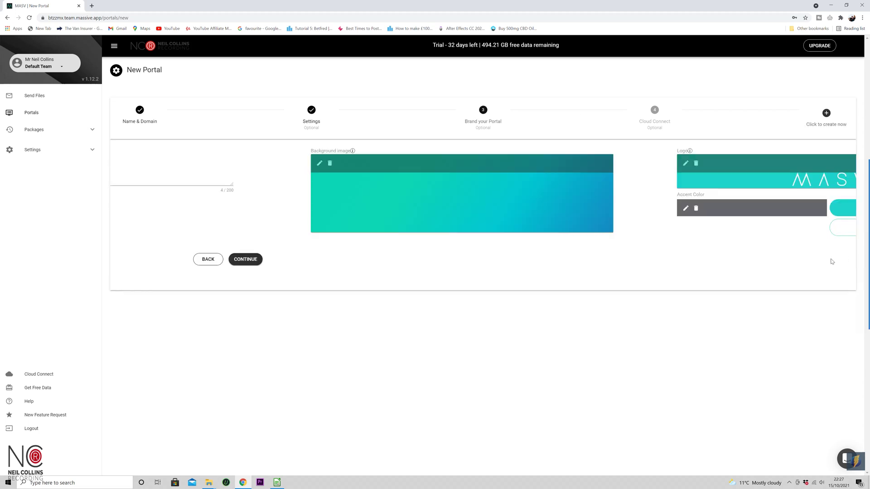
- Brand the new portal with the purple banner background and the NCR logo image
left_click(523, 163)
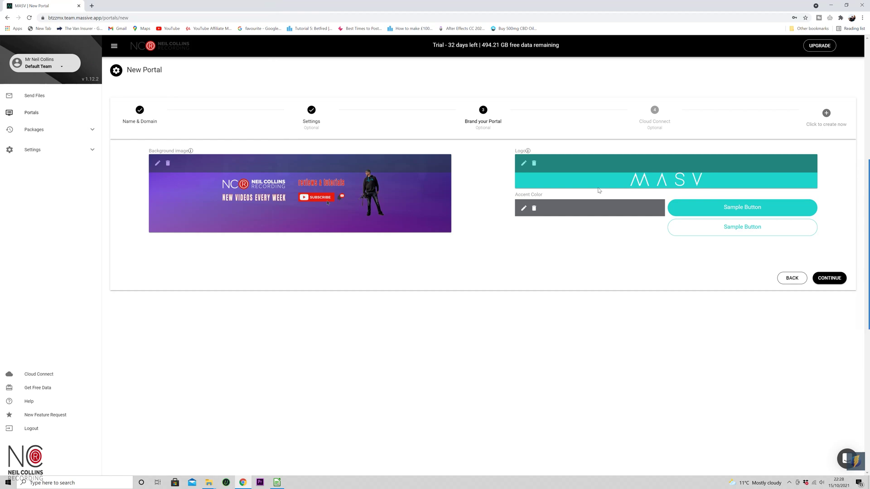
double_click(81, 78)
left_click(245, 103)
left_click(219, 195)
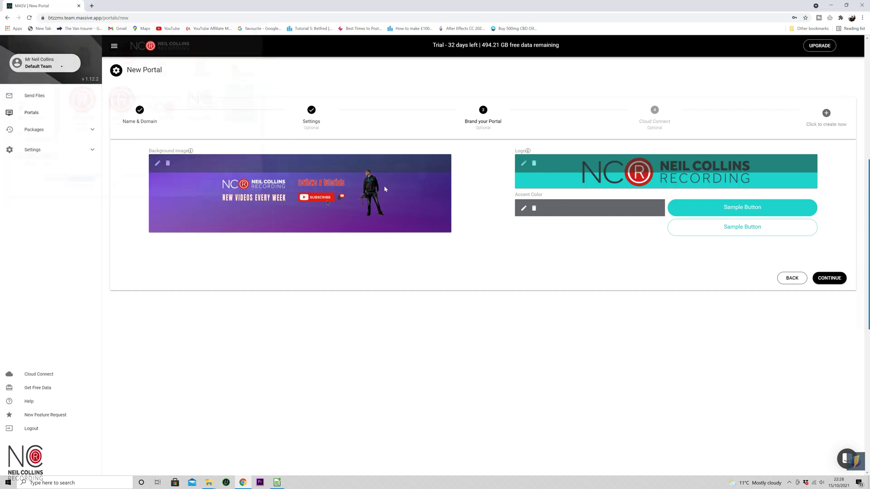
left_click(830, 279)
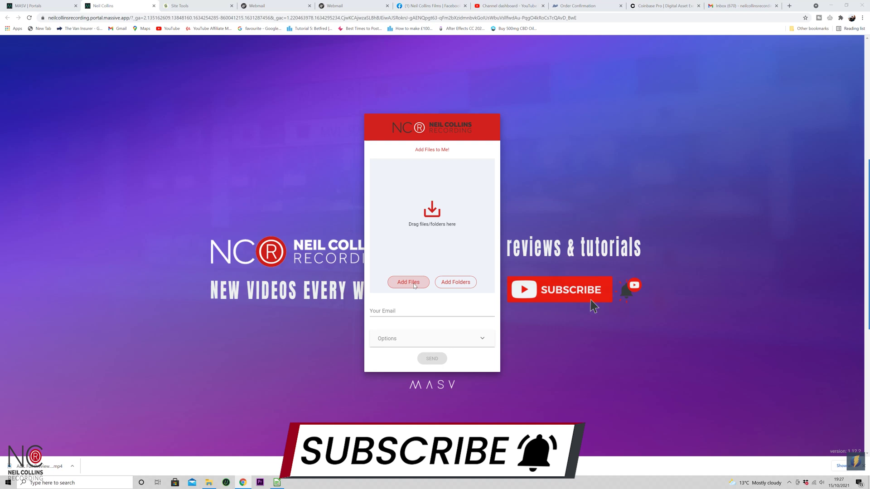
- Add Steyning Bowl Haze.mp4 on the portal page and send it
left_click(414, 285)
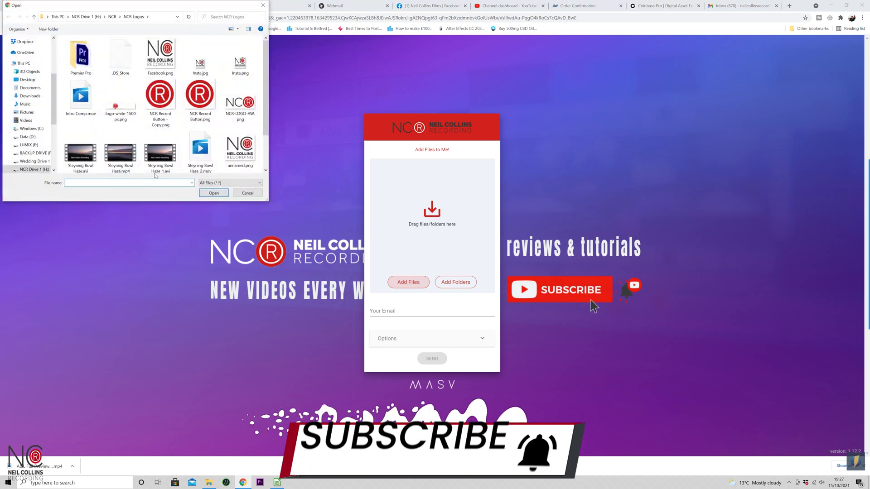
left_click(120, 152)
scroll(136, 136, "down", 1)
left_click(213, 193)
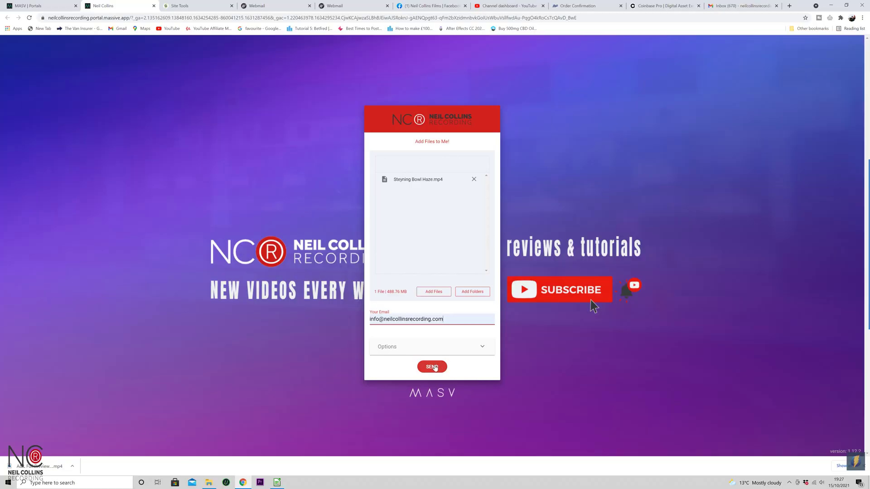
left_click(434, 366)
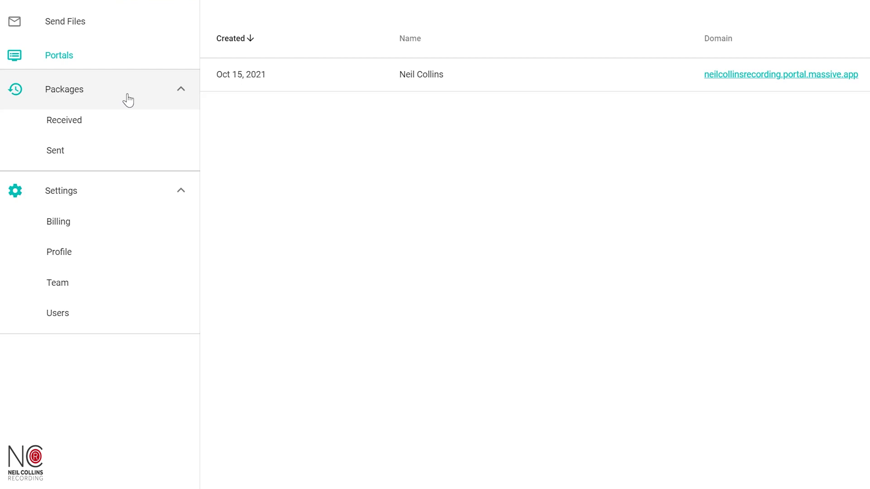
- Check the received packages, then view the Billing overview
left_click(73, 126)
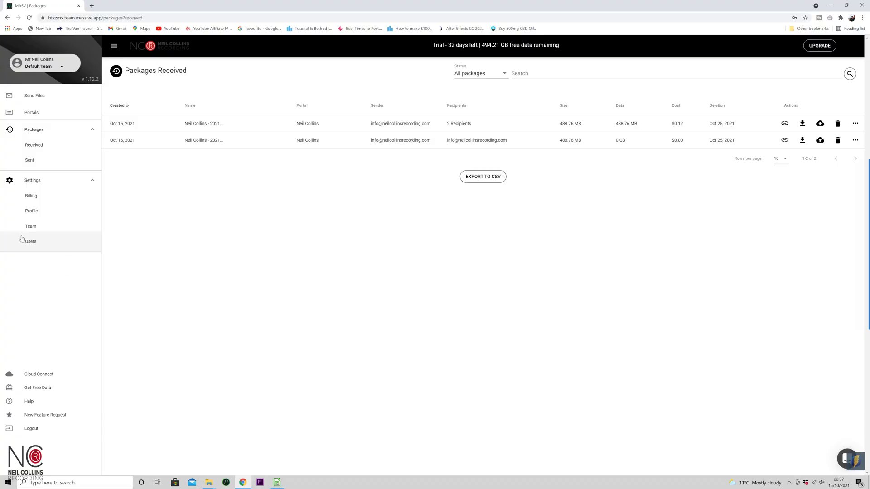
left_click(31, 196)
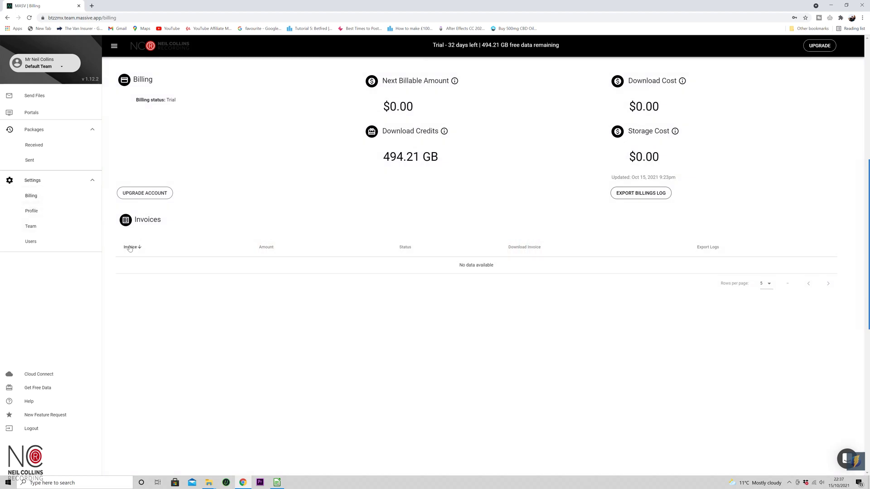
- Look over the Profile settings, then the Team settings with branding and download limit 3
left_click(40, 214)
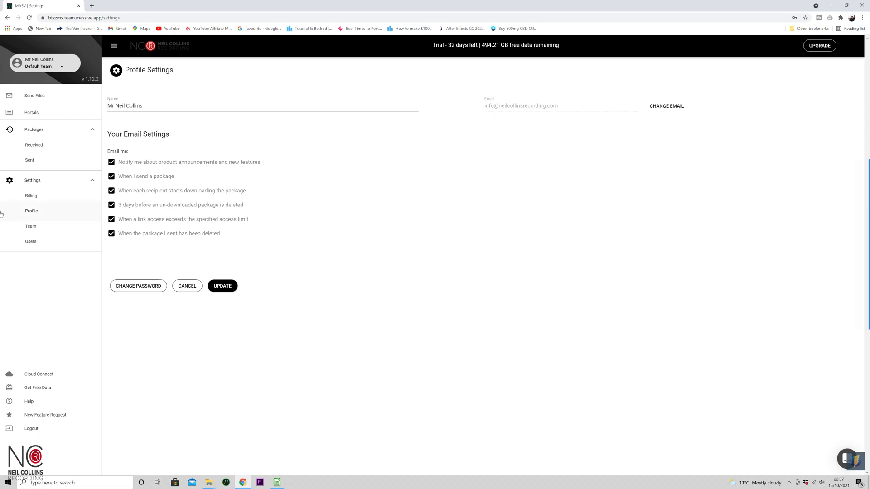
left_click(31, 227)
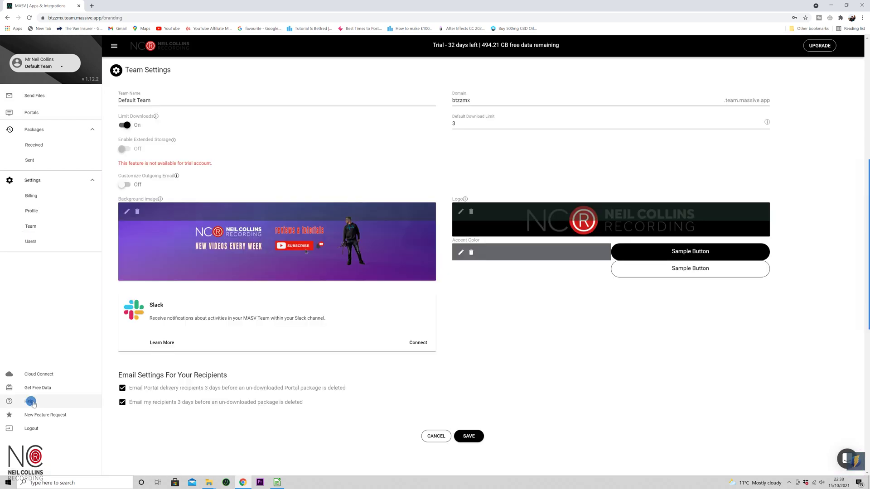
- Open the MASV Help Center and scroll through its article collections
left_click(31, 402)
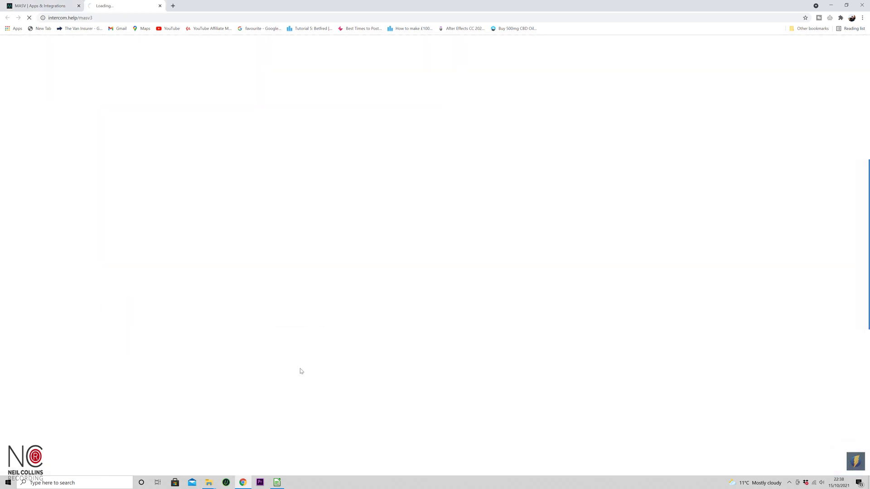
scroll(427, 250, "down", 1)
scroll(428, 249, "down", 2)
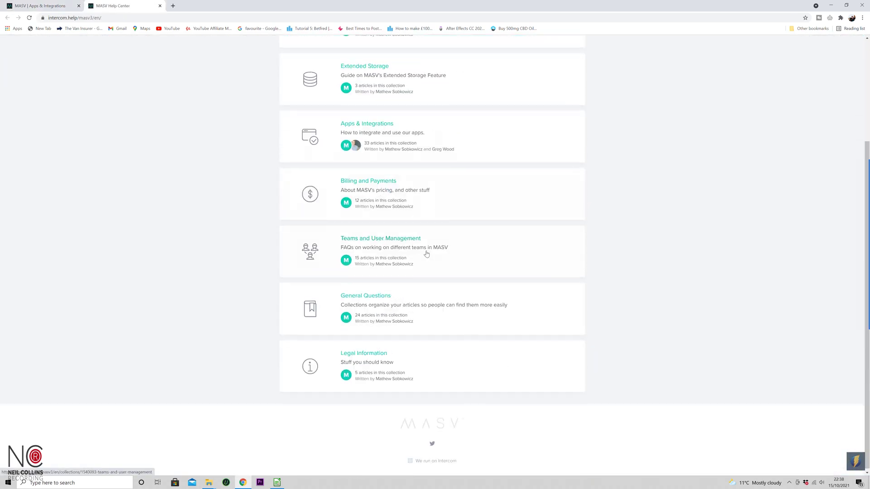
scroll(425, 252, "up", 3)
scroll(424, 253, "down", 3)
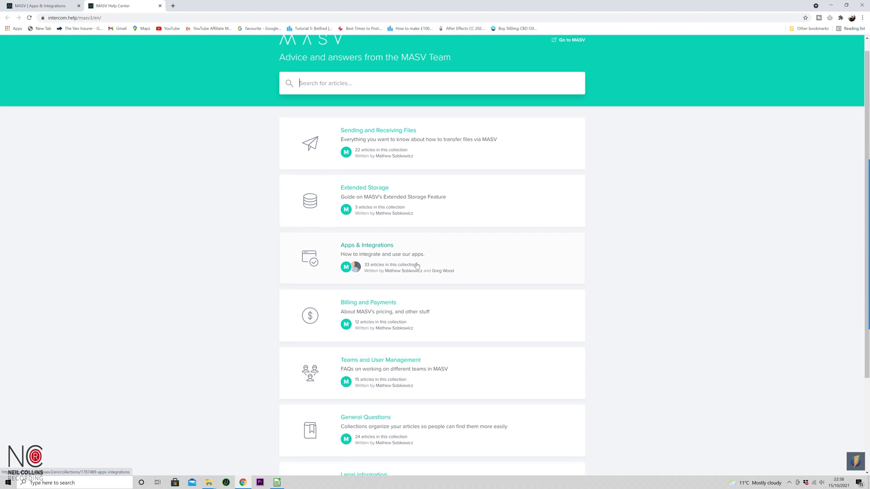
scroll(417, 270, "up", 3)
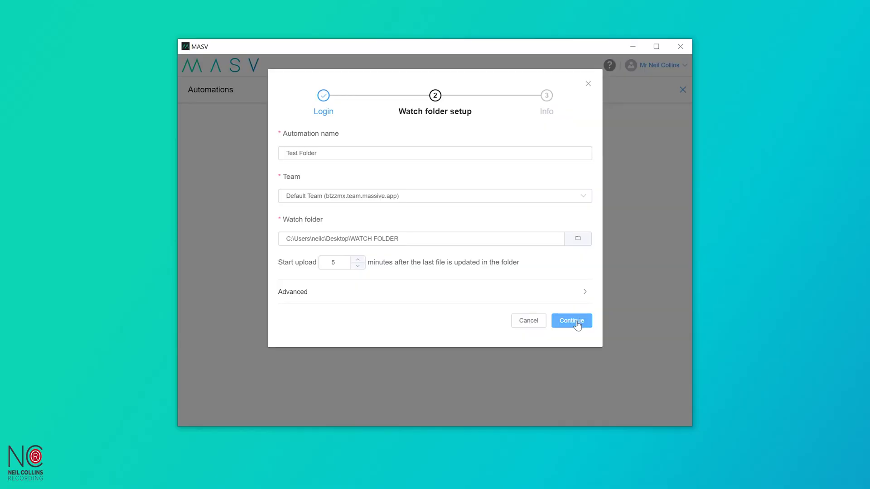
- Finish creating the Test Folder Send automation, then review its edit dialog without changes
left_click(573, 321)
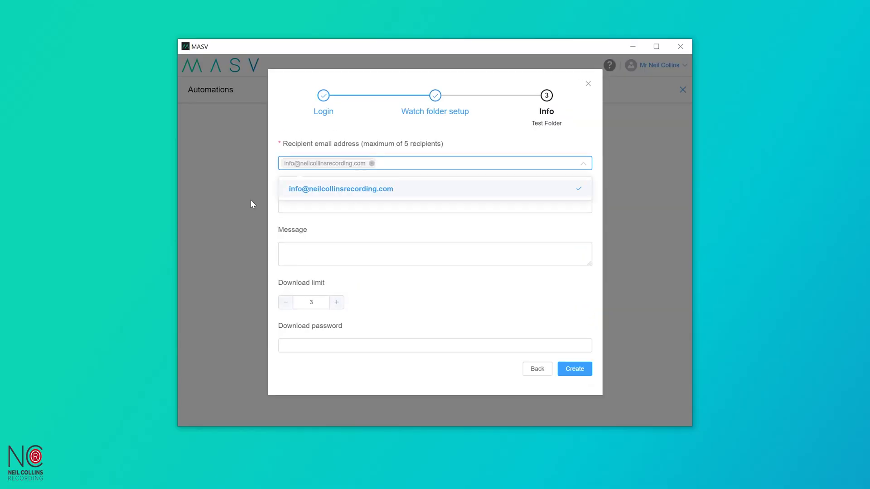
key("Return")
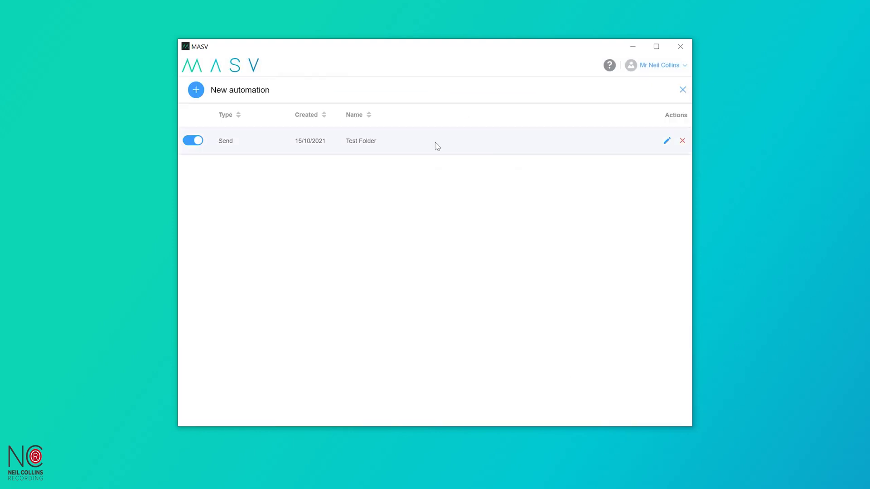
left_click(667, 140)
key("Return")
left_click(589, 82)
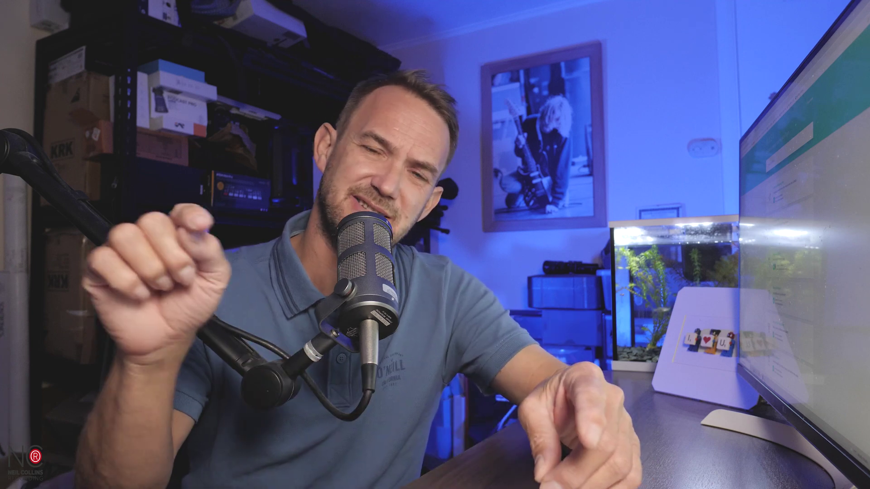
- Copy Waiting For Your Love 1080P.mp4 from Finished films into the desktop WATCH FOLDER
left_click_drag(406, 142, 821, 363)
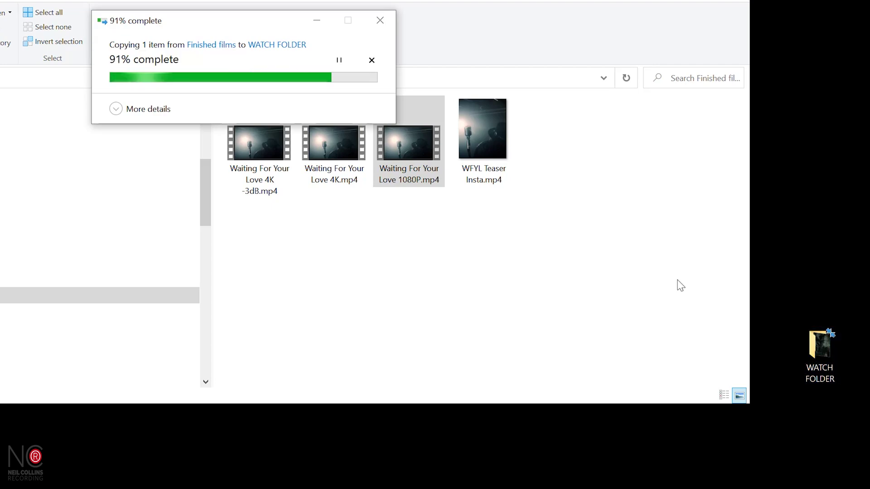
left_click_drag(268, 37, 830, 190)
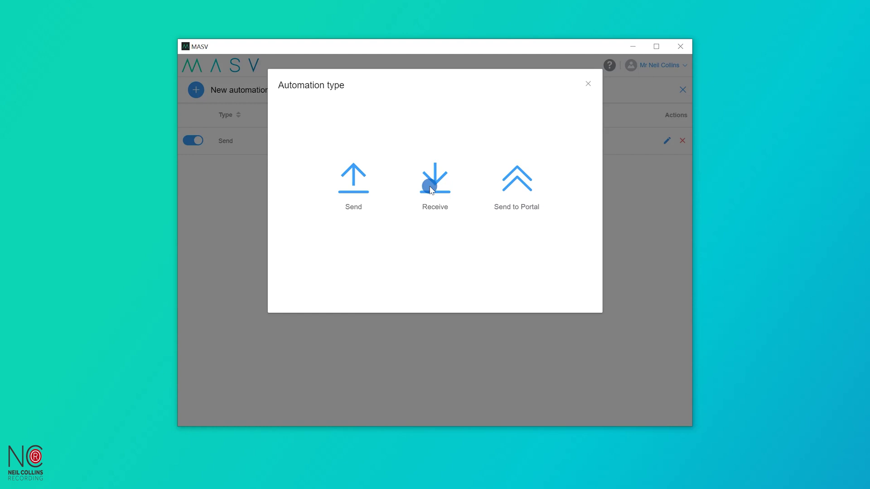
- Create a Receive automation named Test, then open the received package folder in WATCH FOLDER
left_click(431, 188)
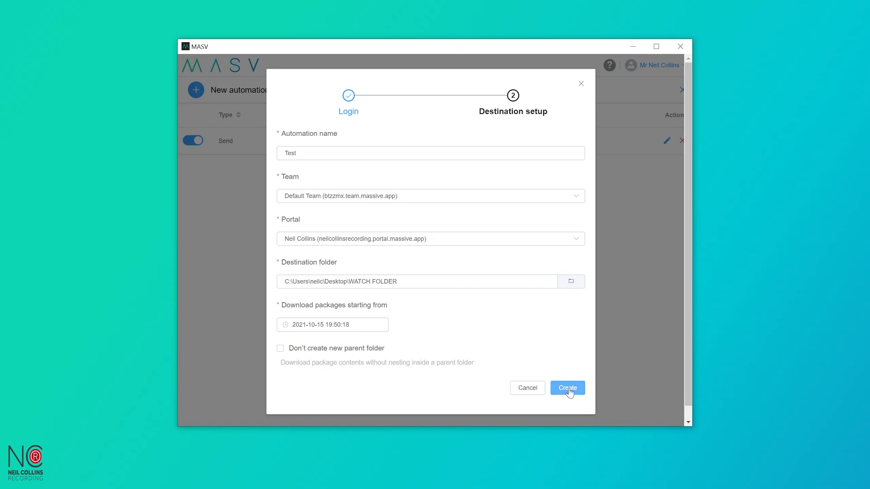
left_click(568, 389)
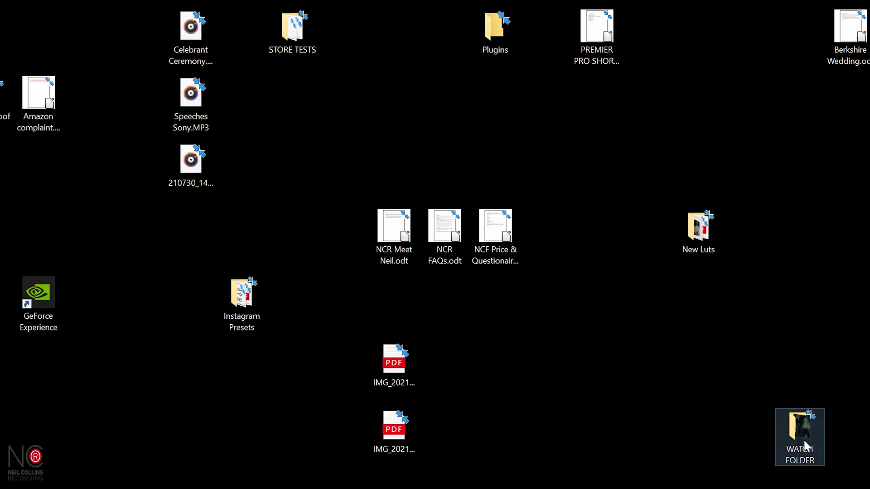
double_click(803, 439)
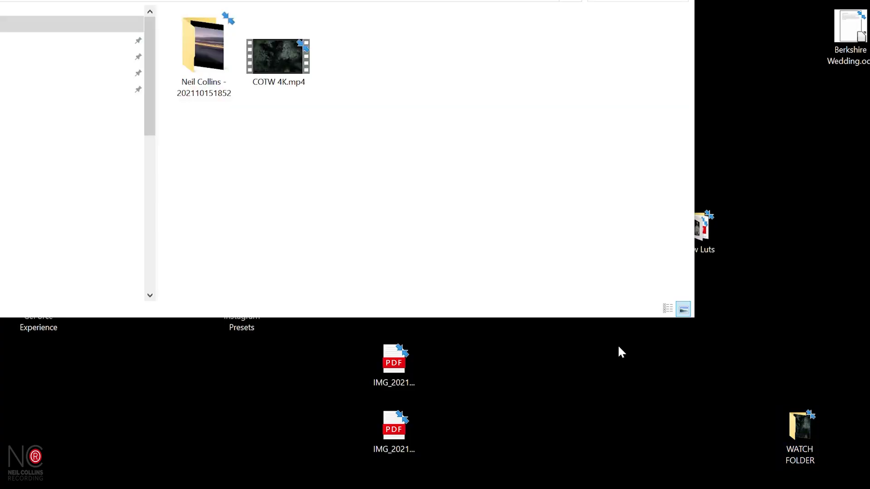
double_click(216, 63)
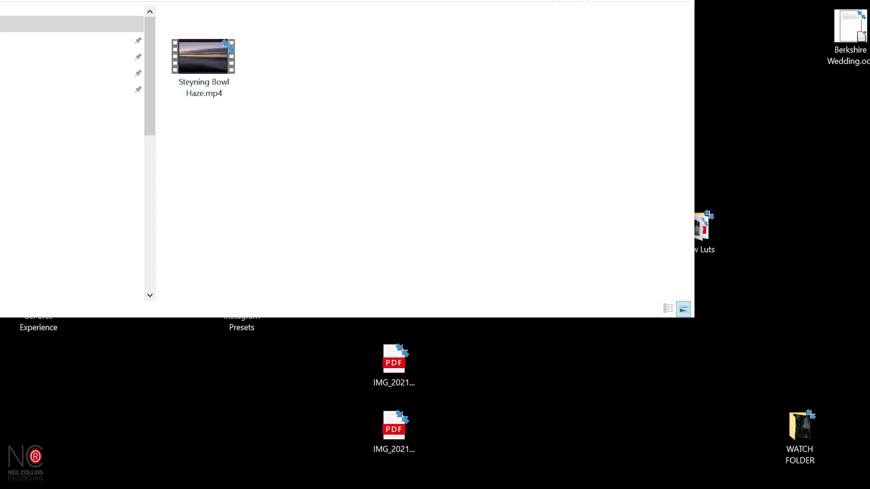